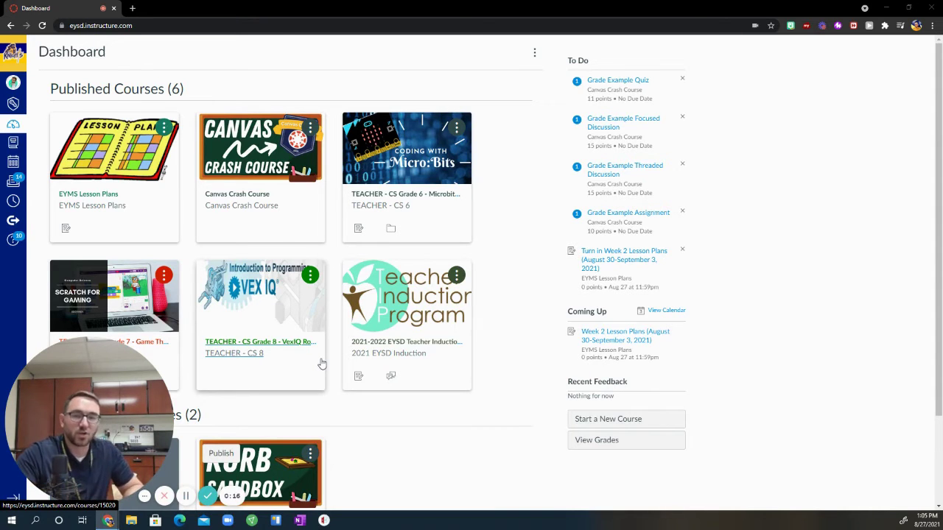
Start a new course from the Dashboard sidebar
{"action": "left_click", "coordinate": [631, 418]}
Create a course named 'This is my Club!'
{"action": "left_click", "coordinate": [496, 230]}
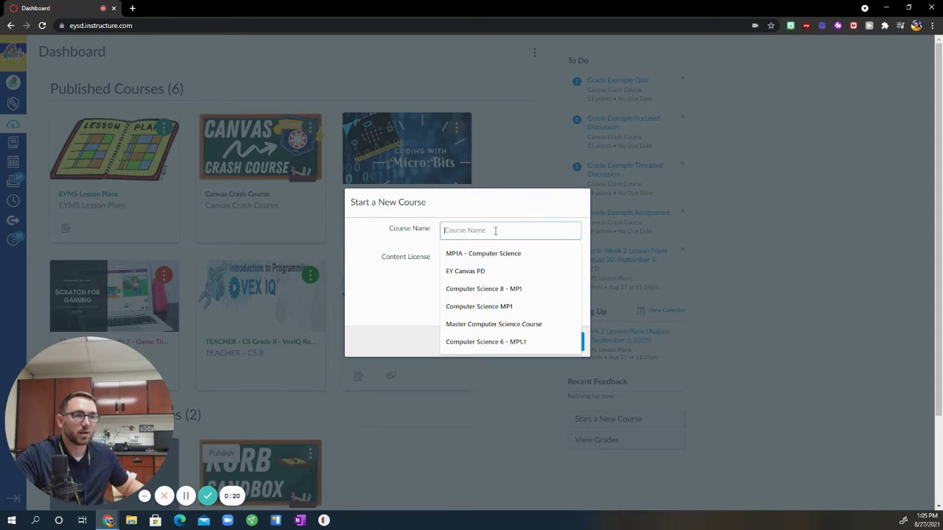
{"action": "type", "text": "This is my Club!"}
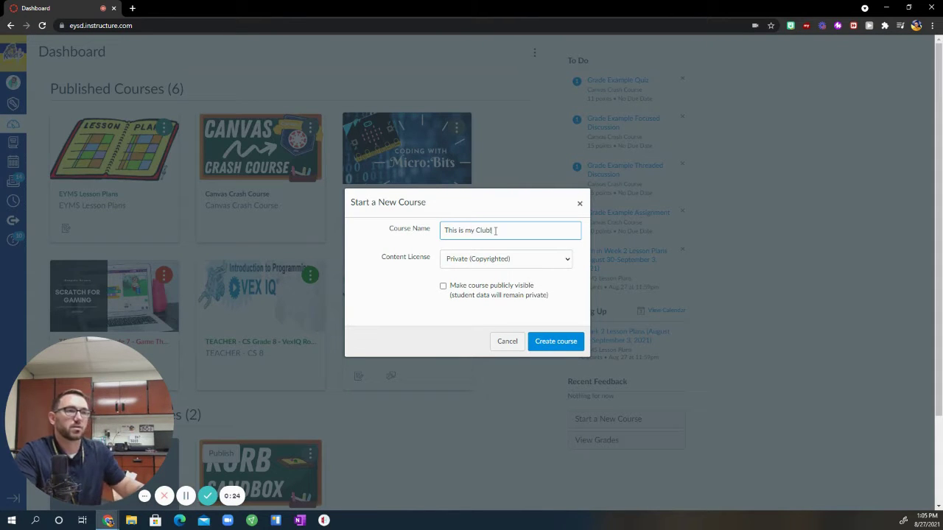
{"action": "left_click", "coordinate": [564, 349]}
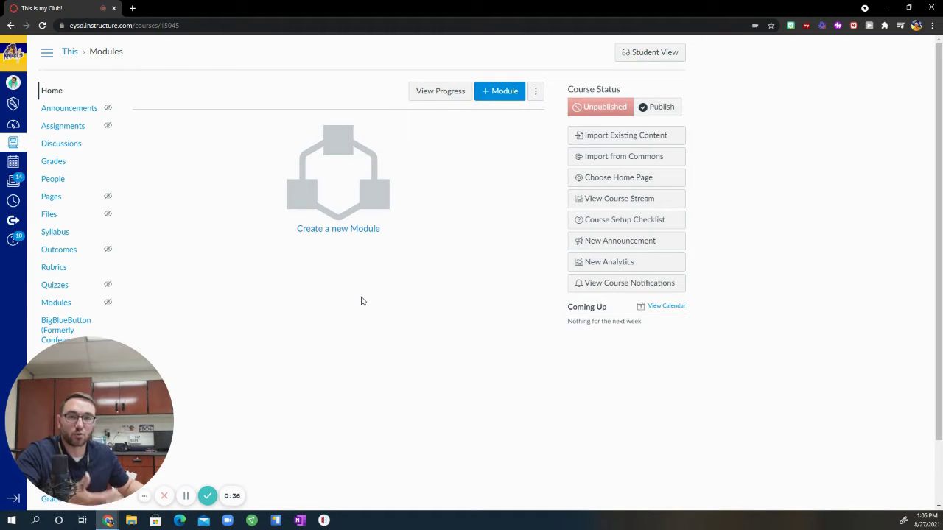
Begin adding a new module on the course's Modules page
{"action": "left_click_drag", "start_coordinate": [129, 433], "coordinate": [865, 428]}
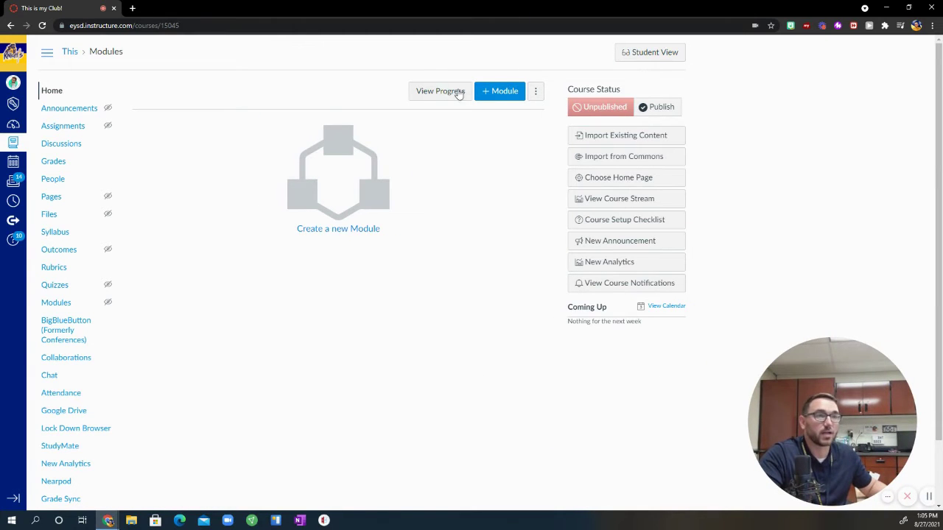
{"action": "left_click", "coordinate": [513, 90]}
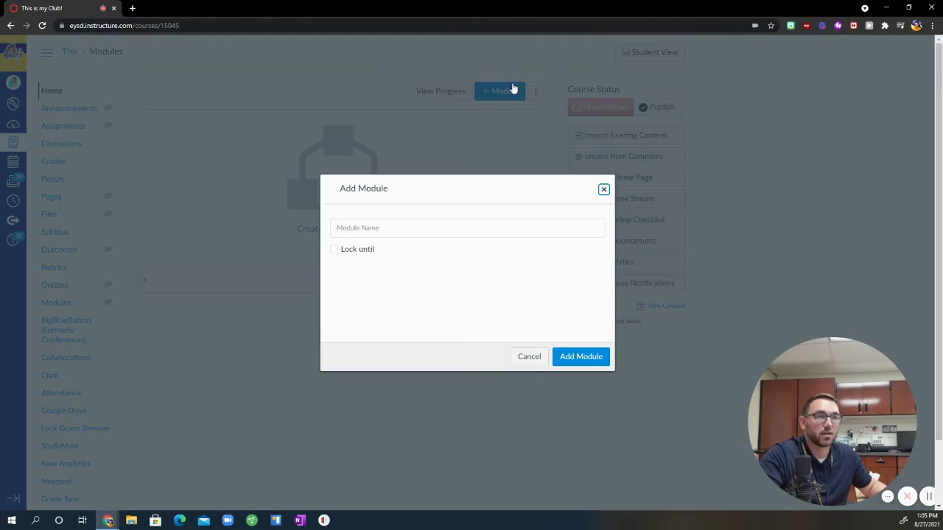
Add a module named 'Welcome Information'
{"action": "left_click", "coordinate": [470, 229]}
{"action": "type", "text": "Welcome"}
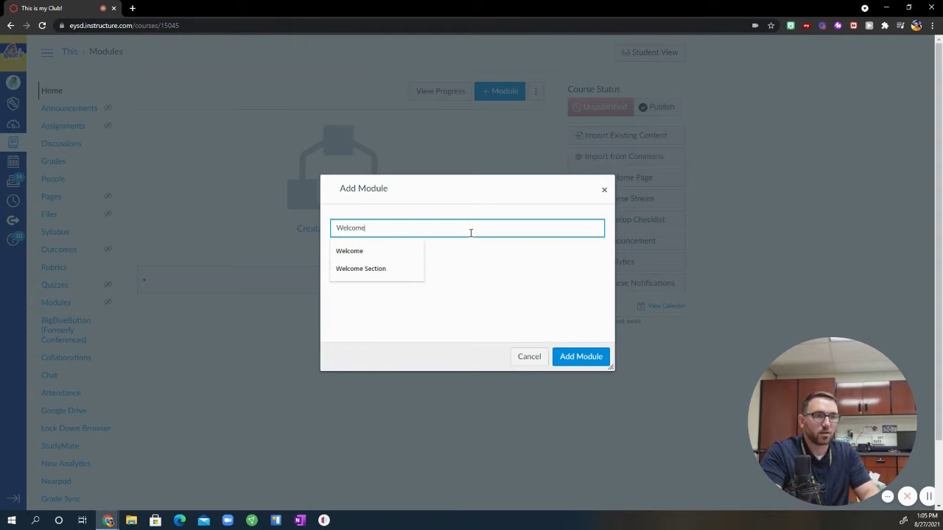
{"action": "type", "text": " Informa"}
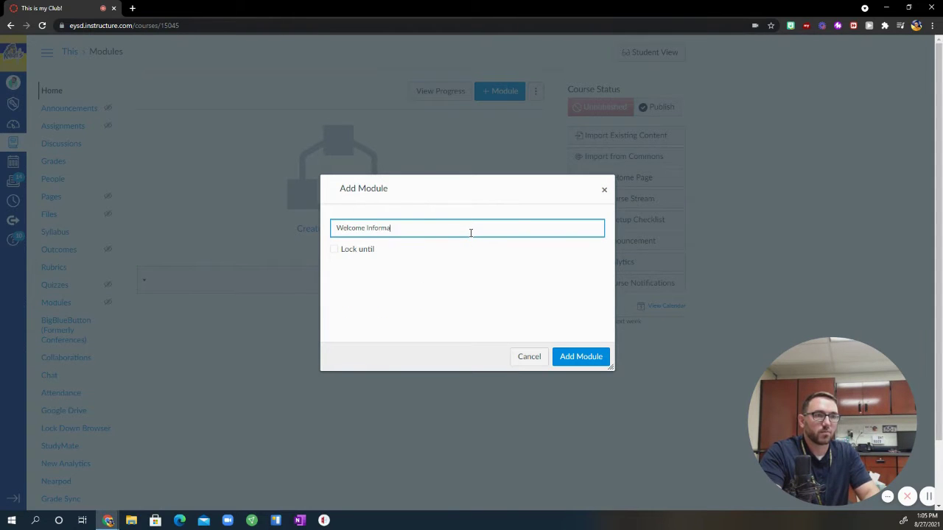
{"action": "type", "text": "tion"}
{"action": "left_click", "coordinate": [570, 358]}
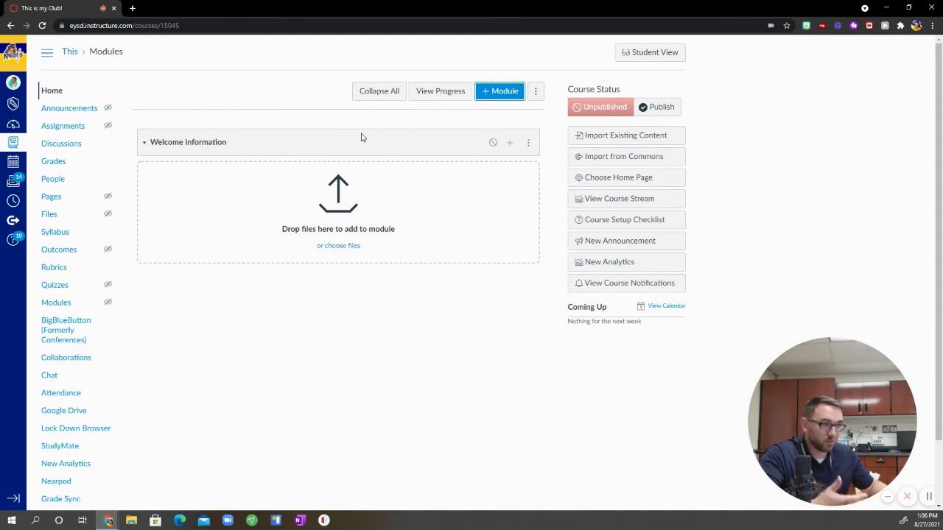
Publish the 'This is my Club!' course from the Course Status panel
{"action": "left_click", "coordinate": [655, 110]}
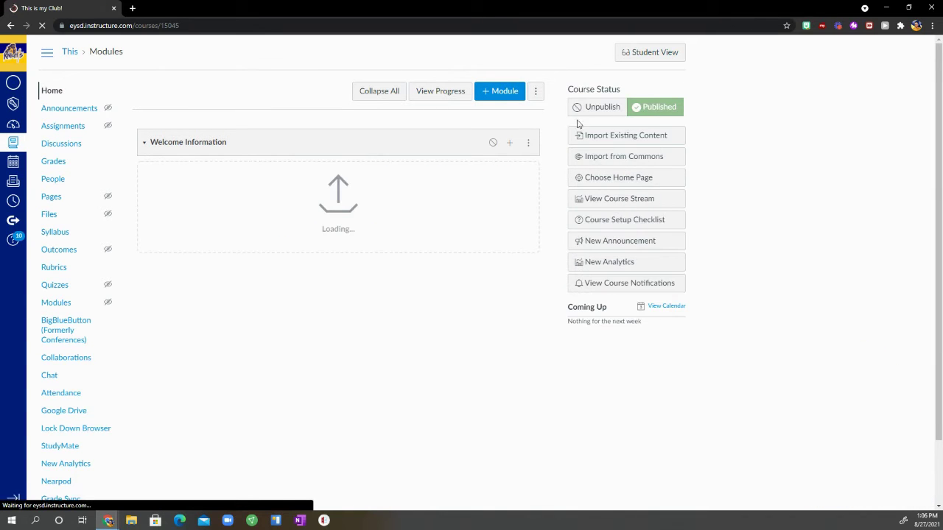
{"action": "scroll", "coordinate": [72, 373], "scroll_direction": "down", "scroll_amount": 1}
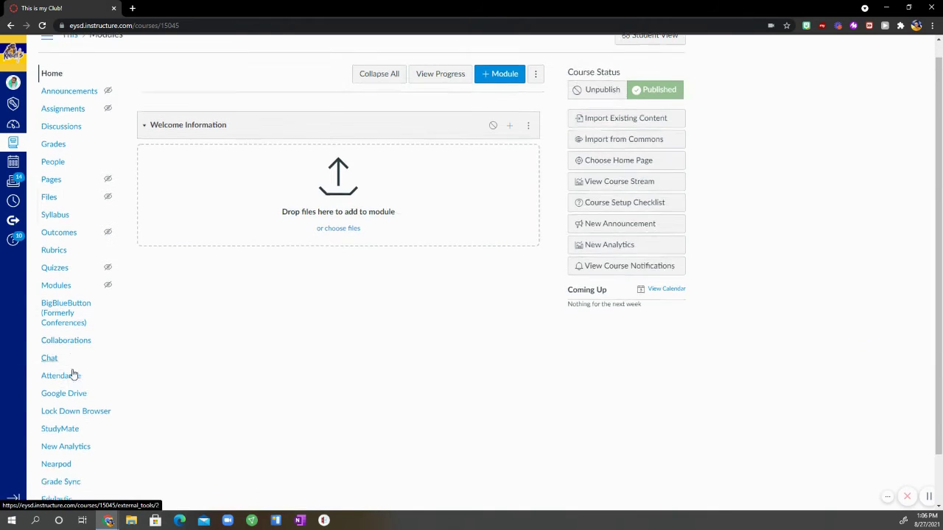
{"action": "scroll", "coordinate": [74, 375], "scroll_direction": "down", "scroll_amount": 1}
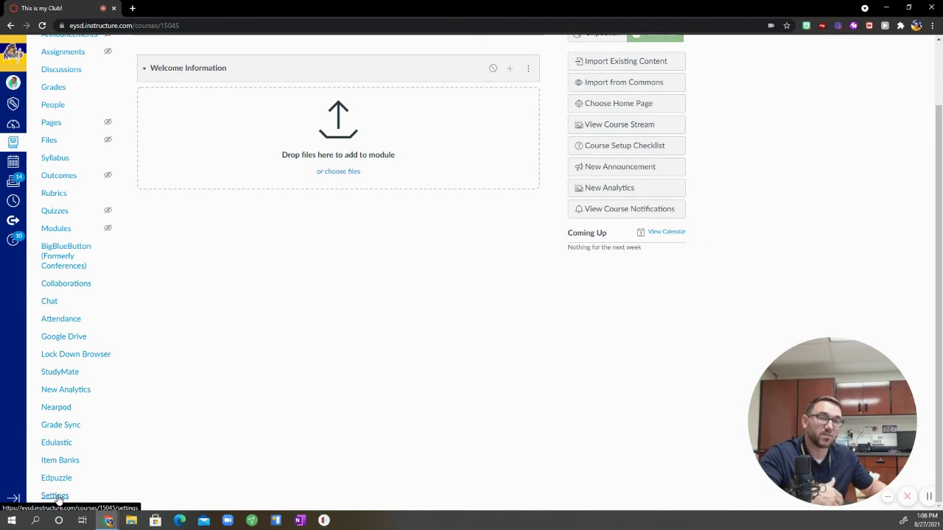
In course Settings, enable student self-enrollment under more options and update the course details
{"action": "left_click", "coordinate": [59, 498]}
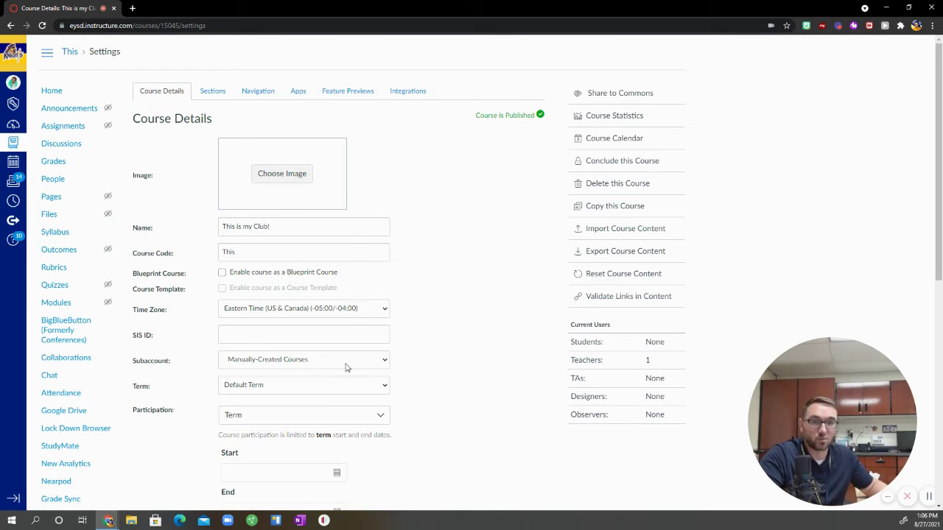
{"action": "scroll", "coordinate": [346, 362], "scroll_direction": "down", "scroll_amount": 6}
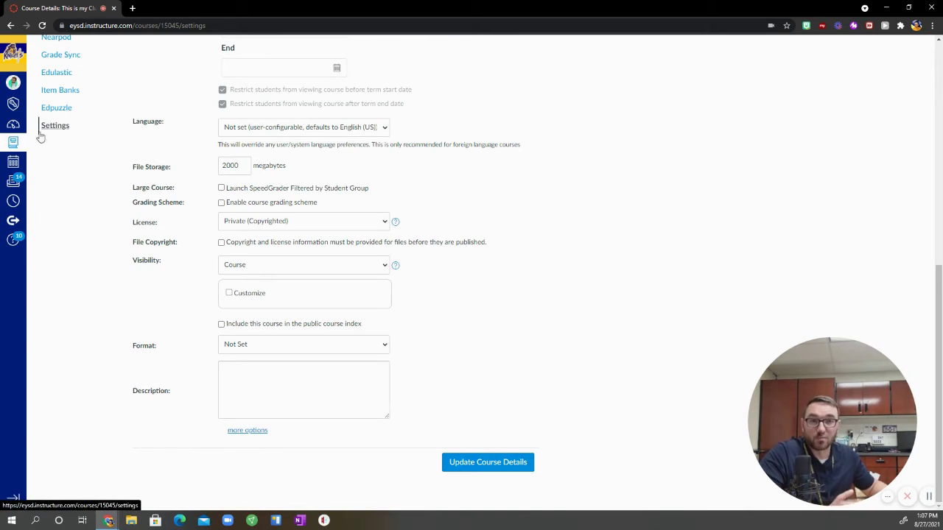
{"action": "left_click", "coordinate": [258, 432]}
{"action": "scroll", "coordinate": [173, 396], "scroll_direction": "down", "scroll_amount": 1}
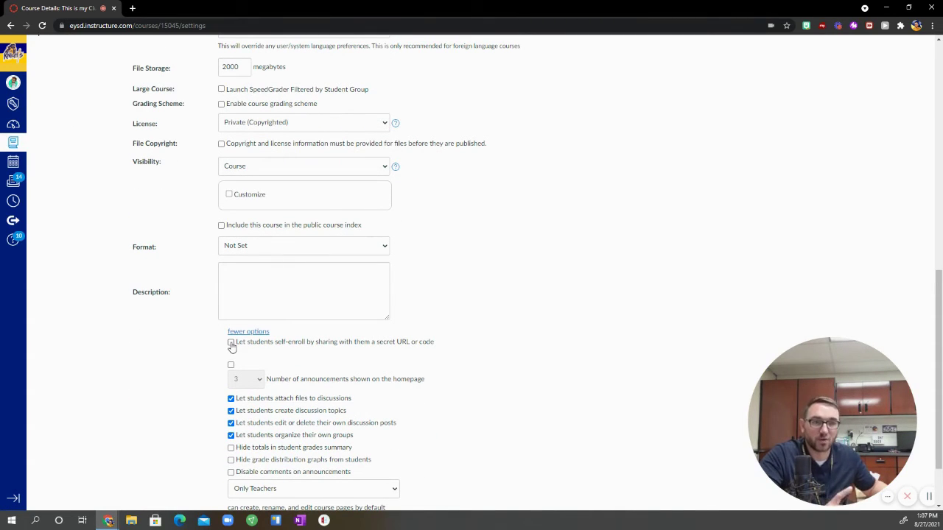
{"action": "left_click", "coordinate": [231, 343]}
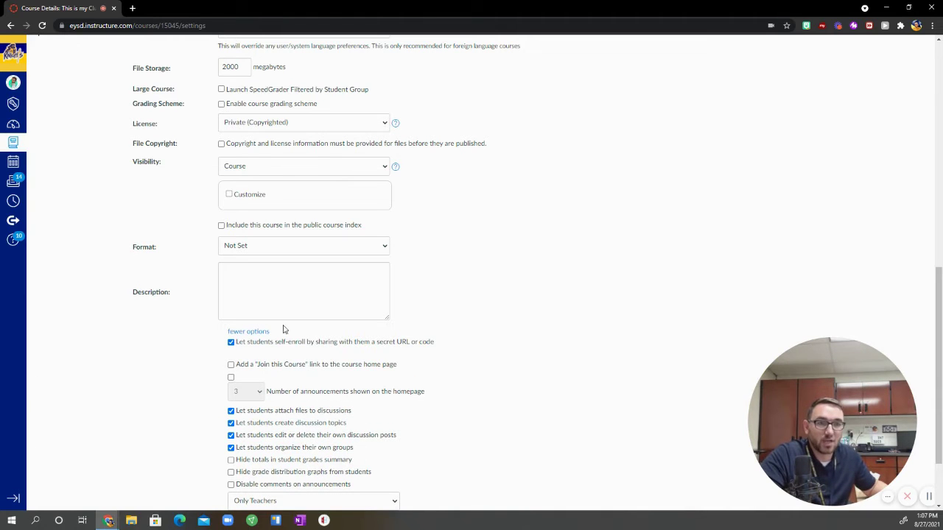
{"action": "scroll", "coordinate": [175, 379], "scroll_direction": "down", "scroll_amount": 2}
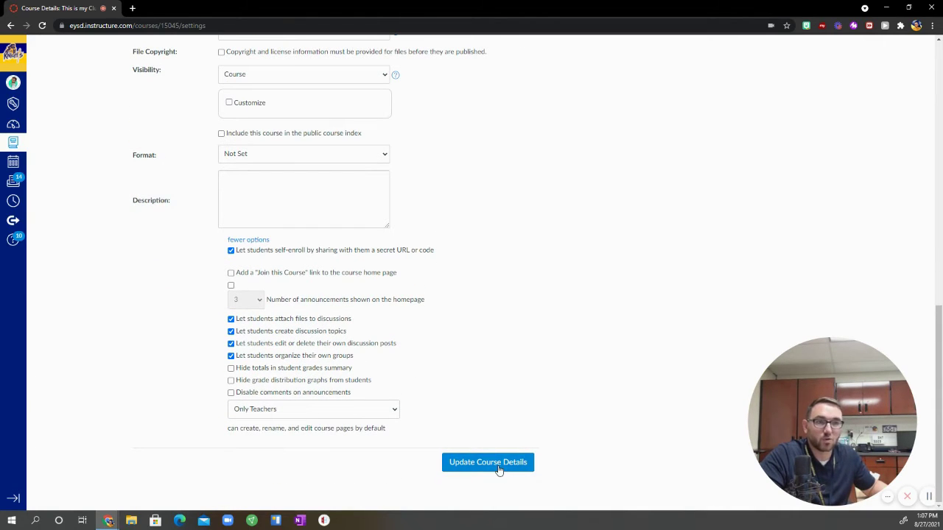
{"action": "left_click", "coordinate": [498, 466]}
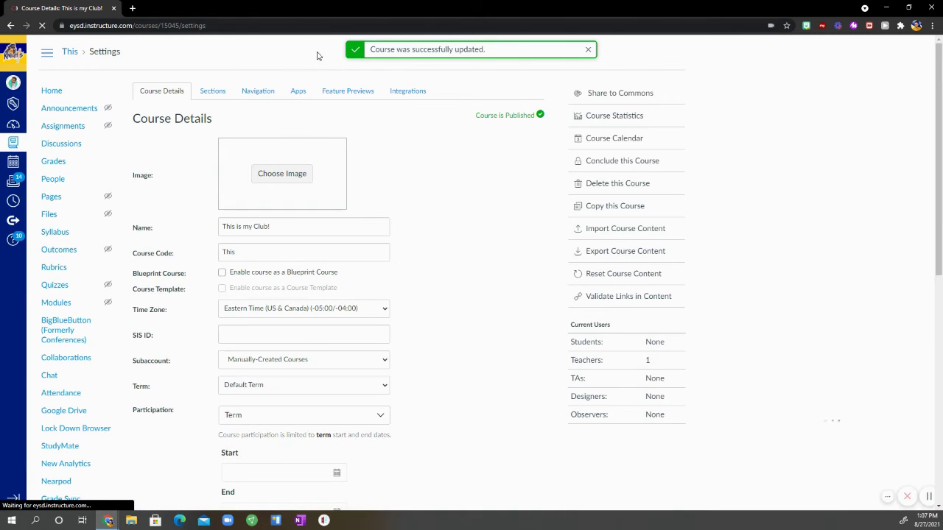
Select the self-enrollment URL in Course Details so it can be copied
{"action": "scroll", "coordinate": [179, 248], "scroll_direction": "down", "scroll_amount": 6}
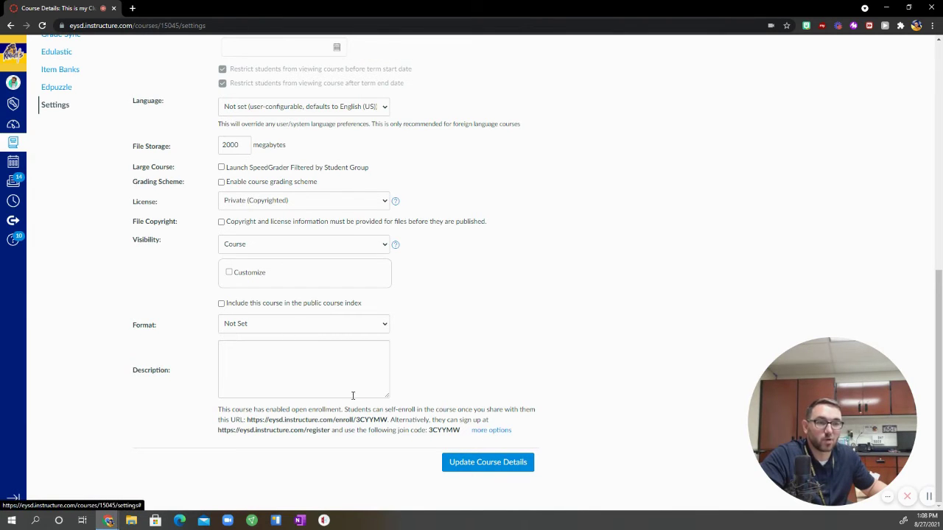
{"action": "left_click_drag", "start_coordinate": [246, 419], "coordinate": [388, 420]}
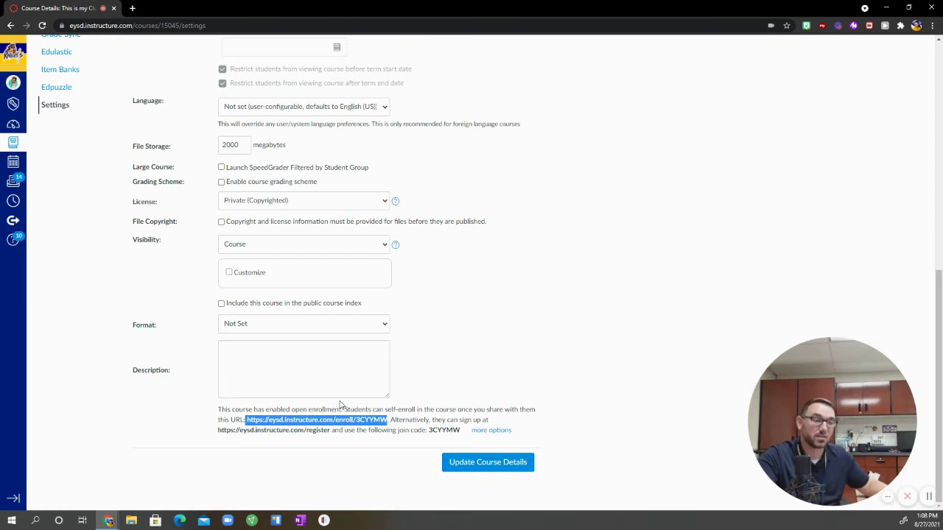
{"action": "scroll", "coordinate": [338, 404], "scroll_direction": "up", "scroll_amount": 7}
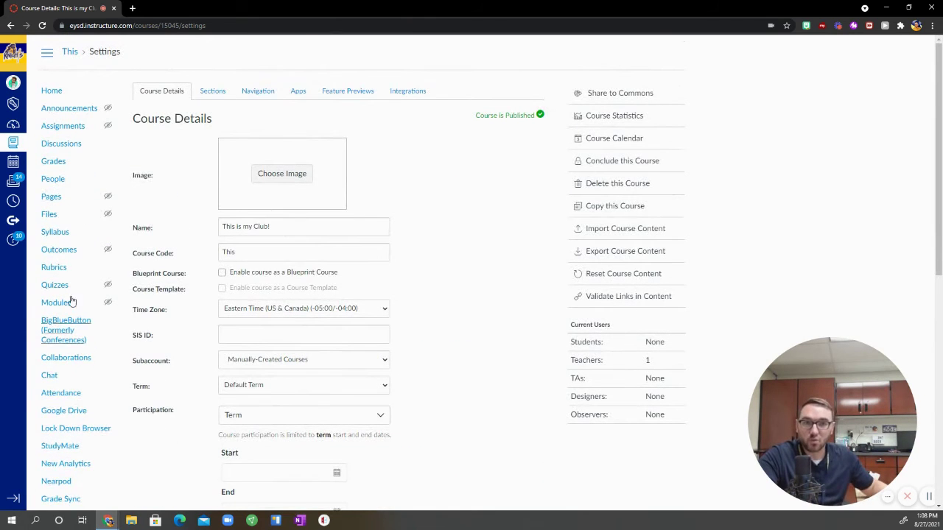
{"action": "left_click", "coordinate": [48, 198]}
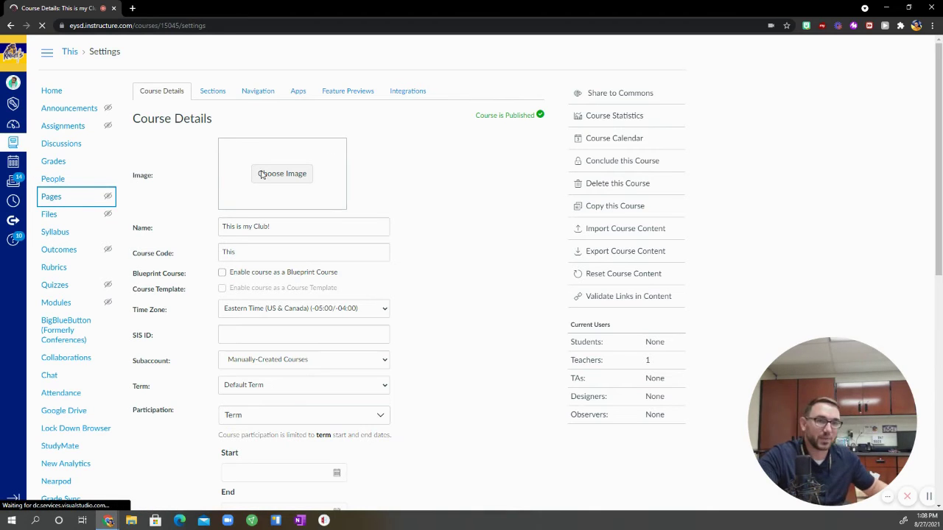
Go to the People roster and start adding people to the course
{"action": "left_click", "coordinate": [56, 178]}
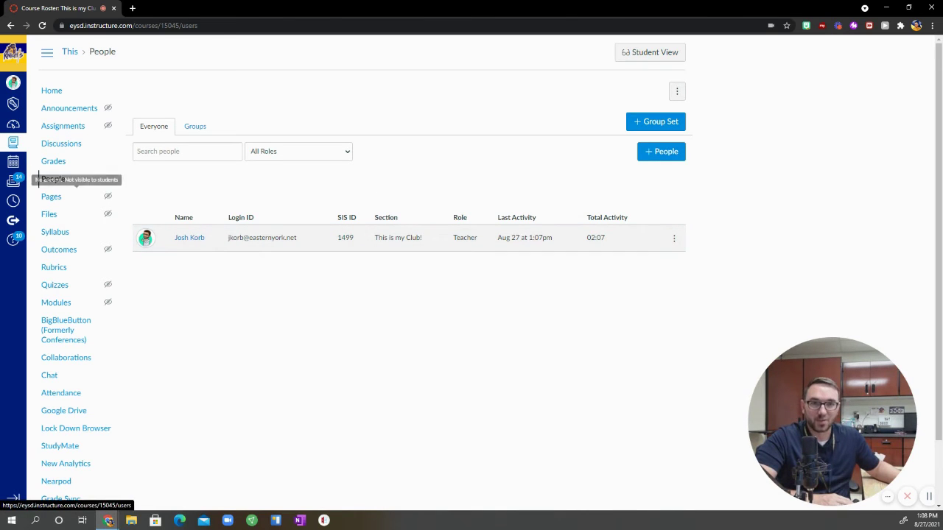
{"action": "left_click", "coordinate": [665, 155]}
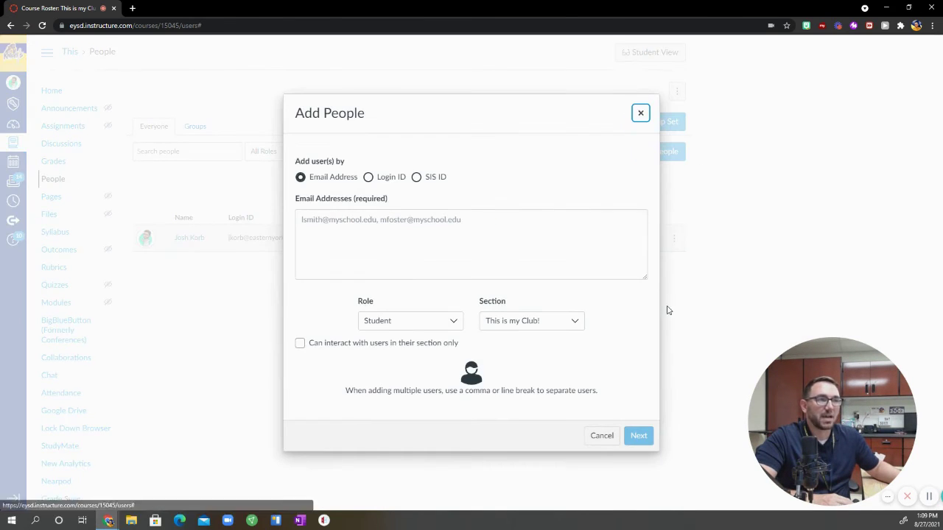
Enter the user's e-mail address with the Student role and validate it
{"action": "left_click", "coordinate": [330, 228]}
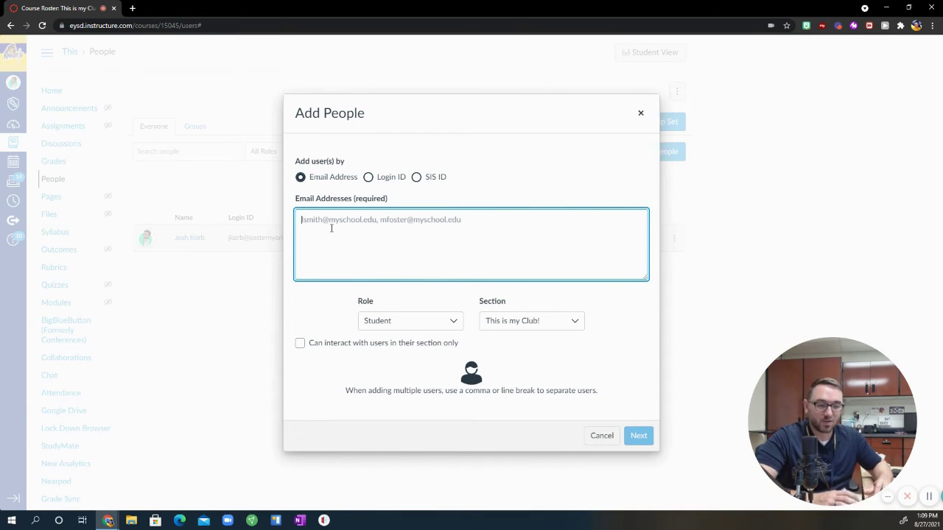
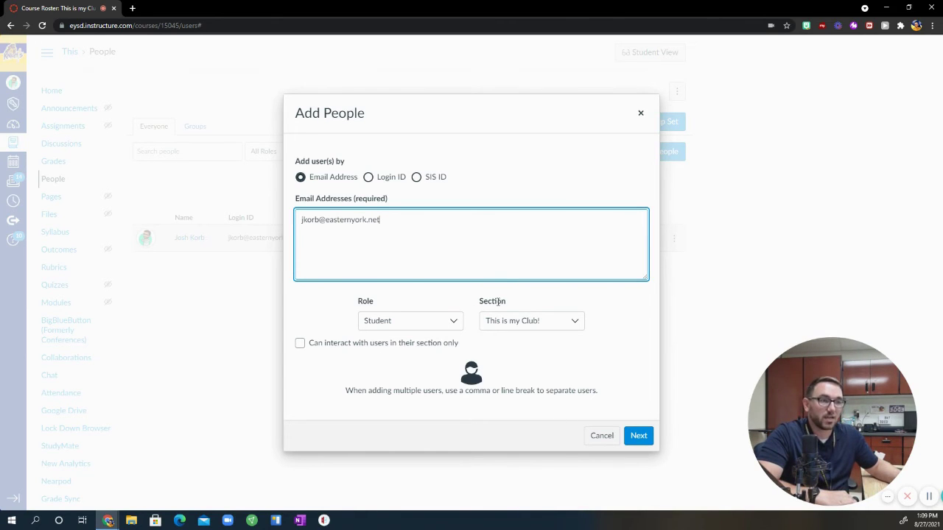
{"action": "left_click", "coordinate": [433, 321]}
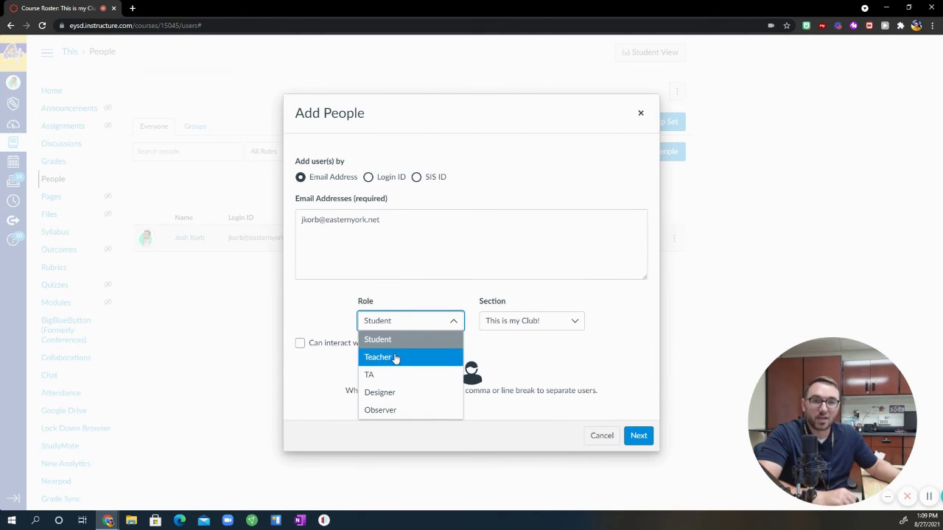
{"action": "left_click", "coordinate": [416, 346]}
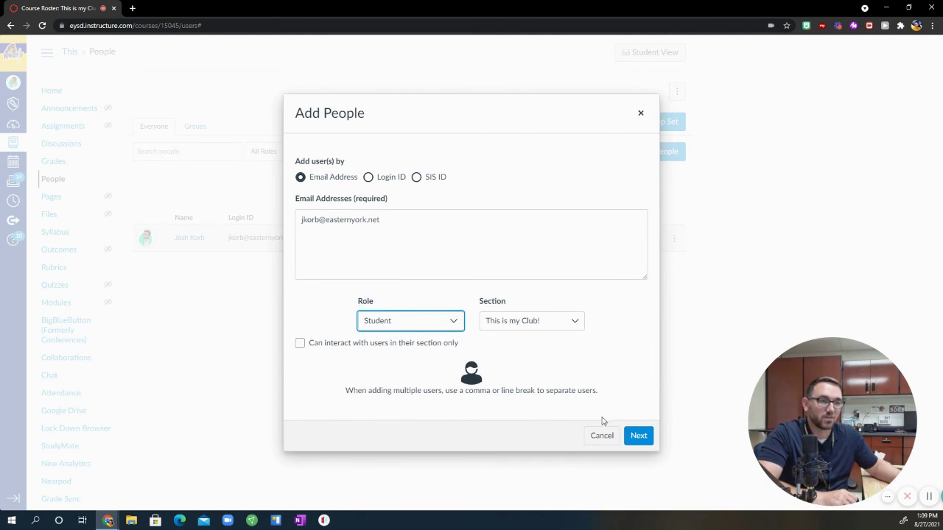
{"action": "left_click", "coordinate": [646, 436]}
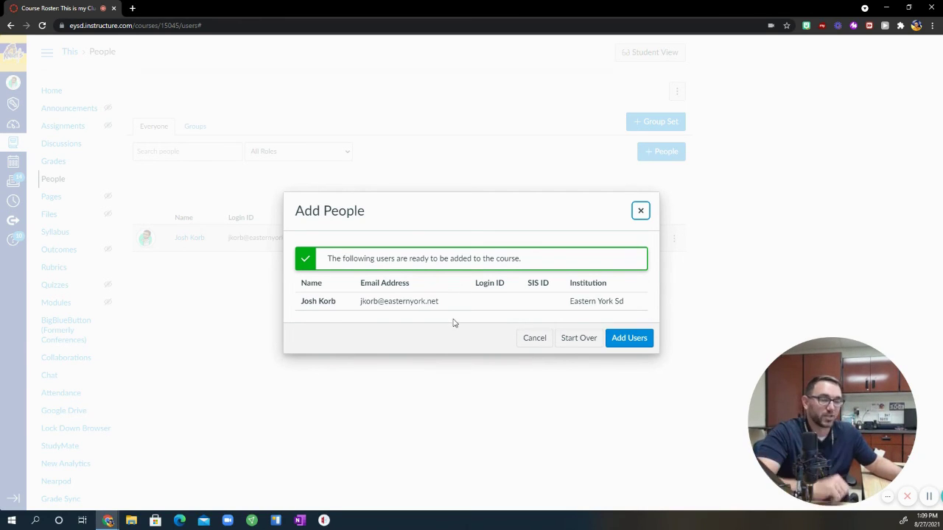
Add the validated user to the course as a Student
{"action": "left_click", "coordinate": [619, 341]}
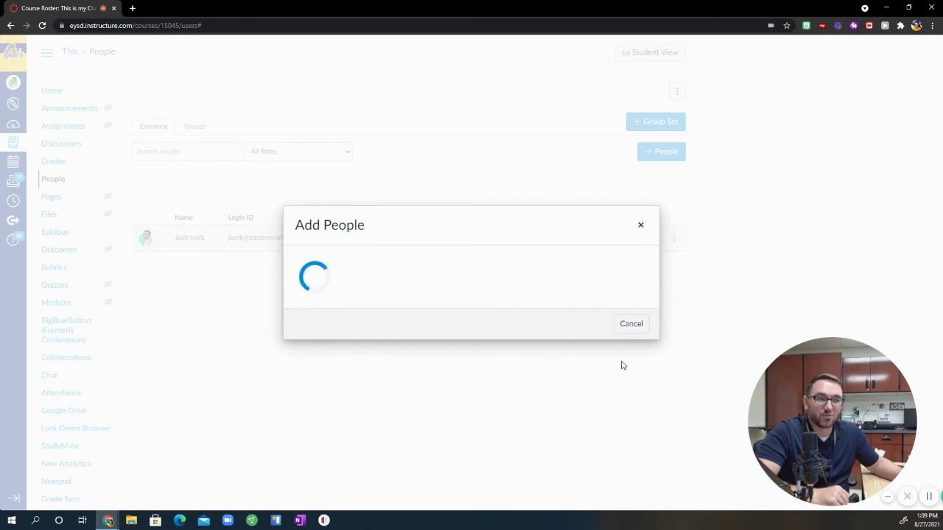